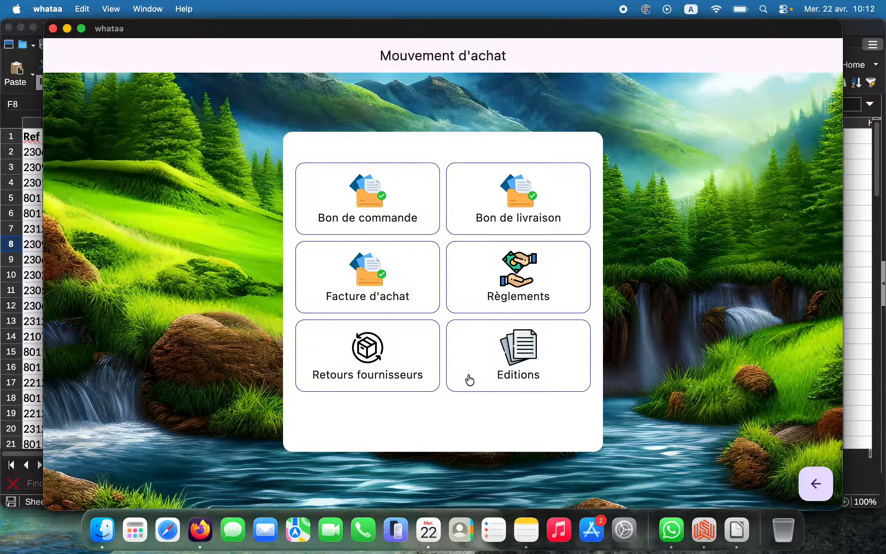
# - Start a new supplier purchase invoice from the invoice list and choose the named supplier
pyautogui.click(358, 286)
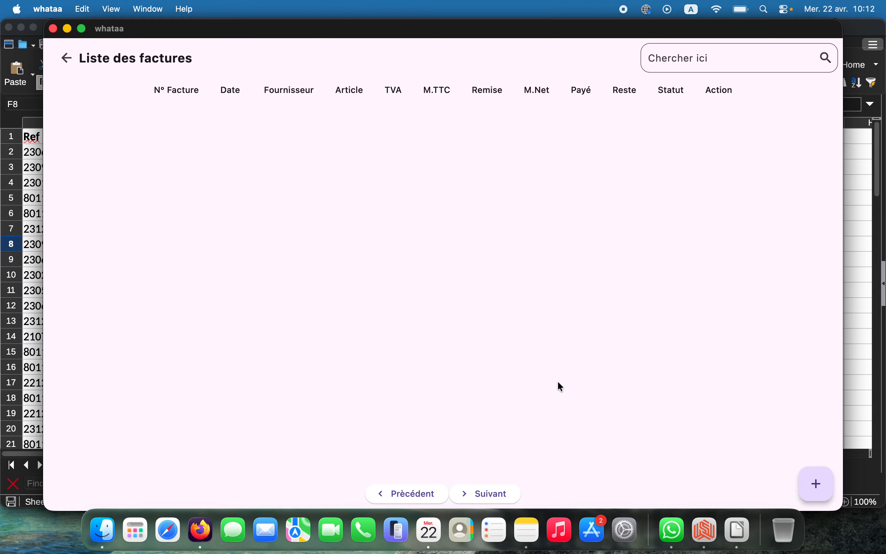
pyautogui.click(815, 486)
pyautogui.click(206, 94)
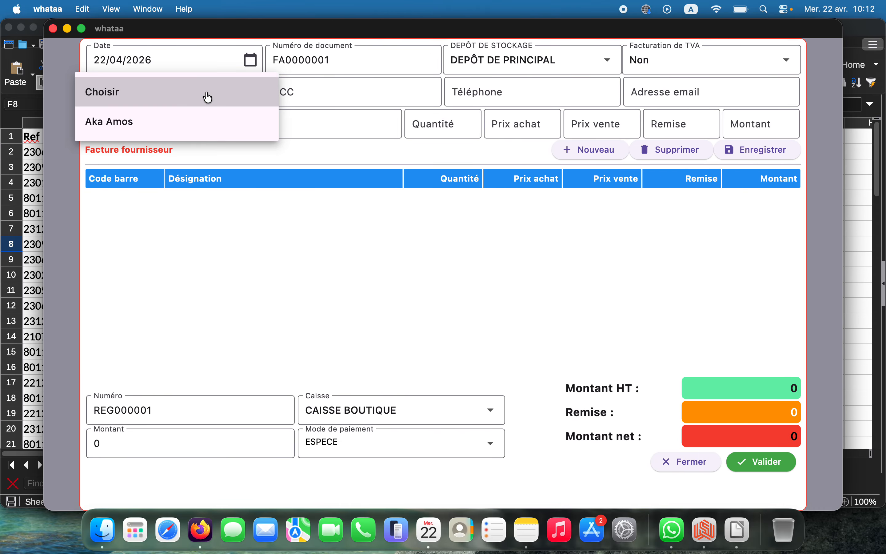
pyautogui.click(185, 123)
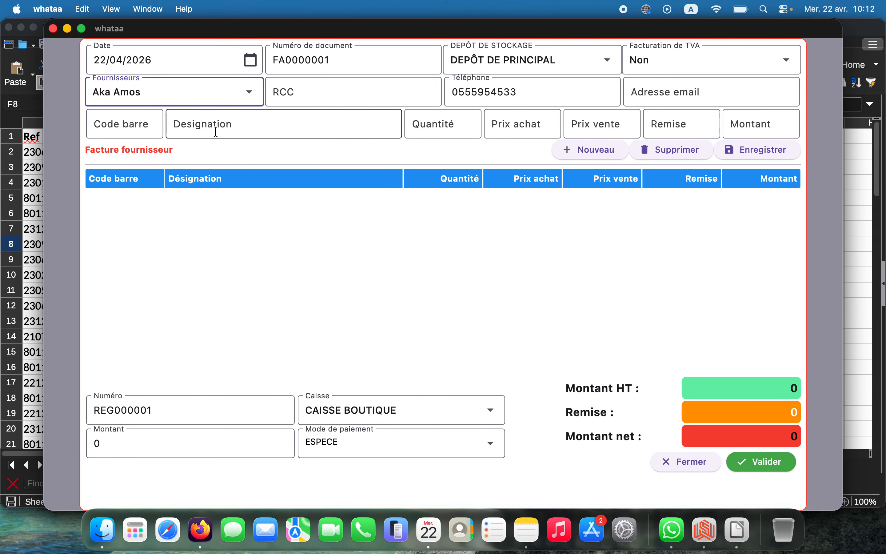
pyautogui.click(127, 123)
pyautogui.click(214, 125)
pyautogui.click(146, 129)
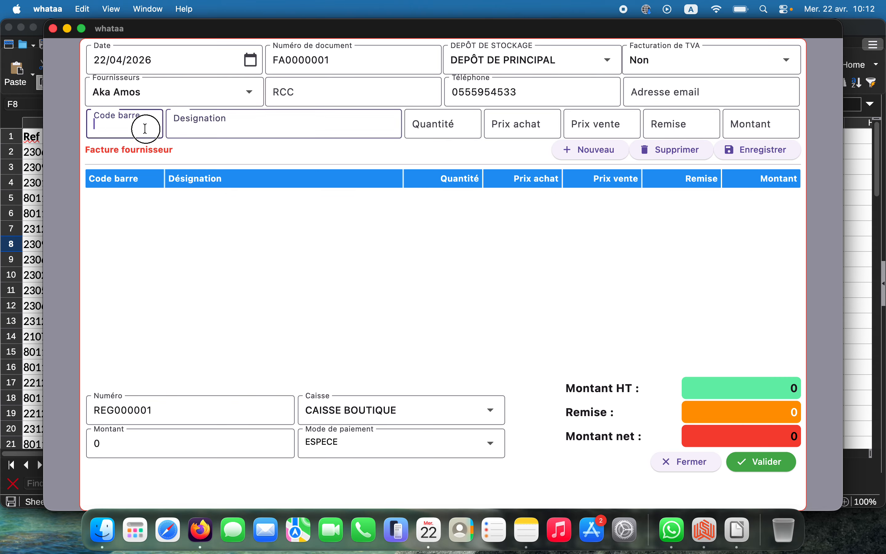
pyautogui.click(215, 124)
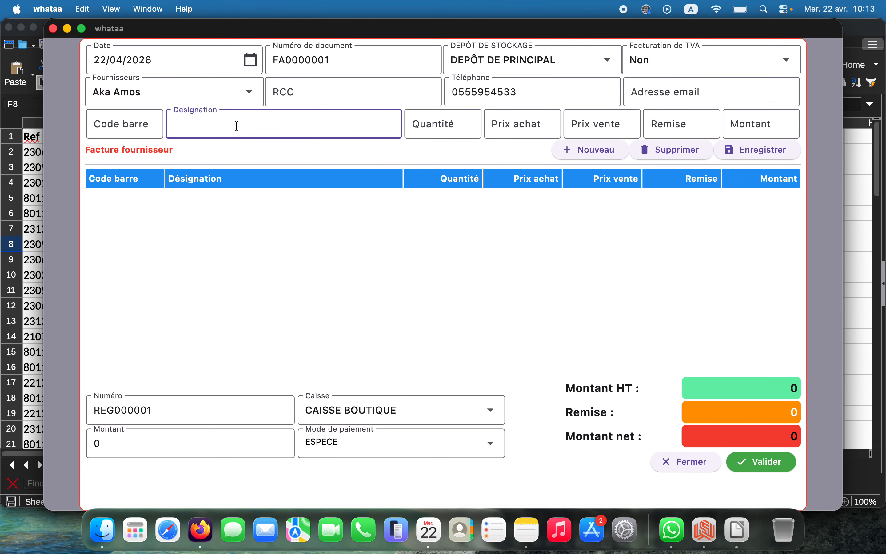
# - Search the articles for "crem" and add CREME VISAGE JOUR REPARATEUR to the invoice with quantity 12
pyautogui.click(607, 157)
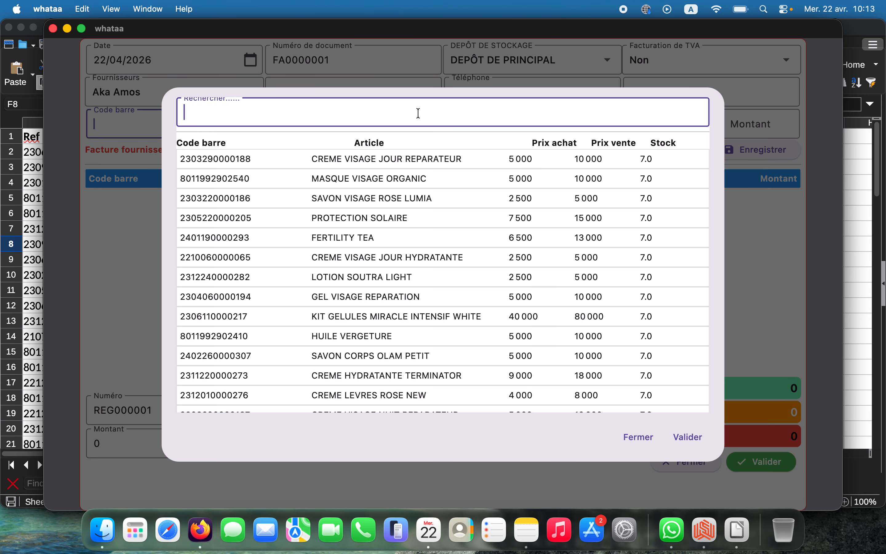
pyautogui.write('crem')
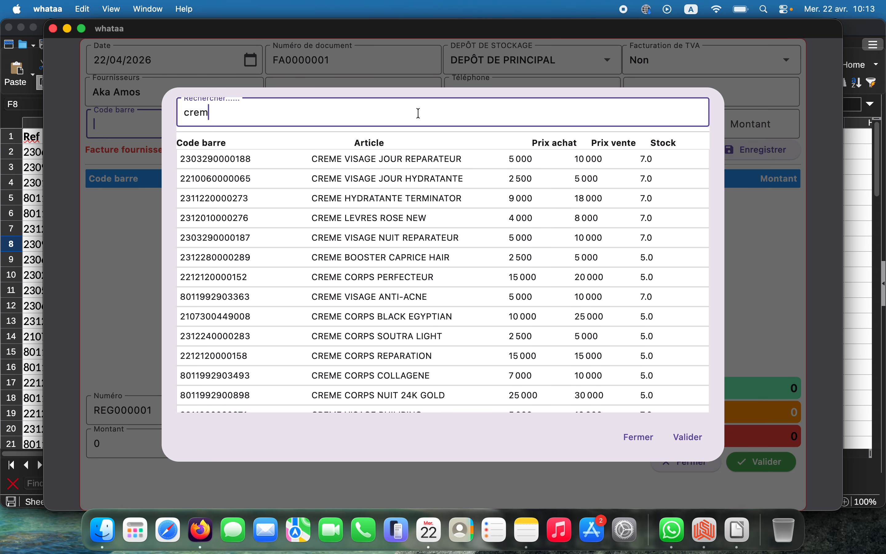
pyautogui.scroll(-3, 366, 304)
pyautogui.scroll(3, 364, 311)
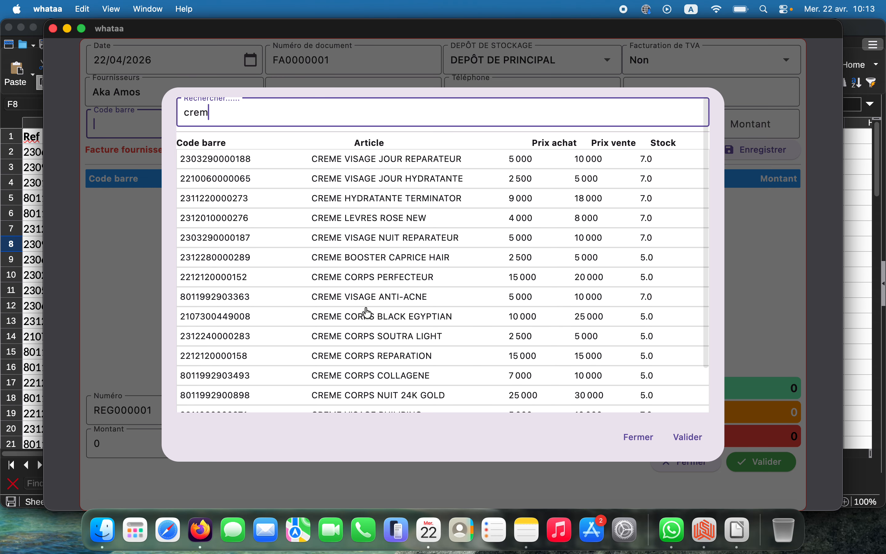
pyautogui.doubleClick(393, 165)
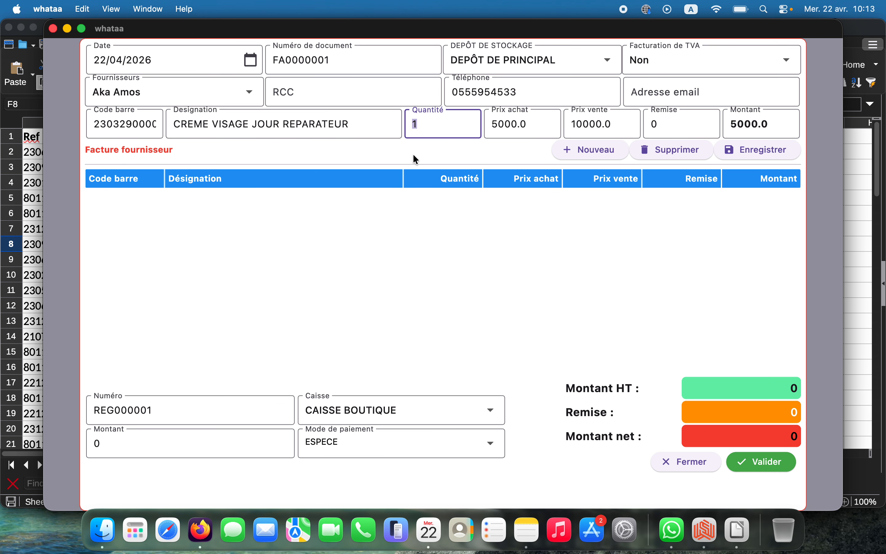
pyautogui.write('12')
pyautogui.click(754, 148)
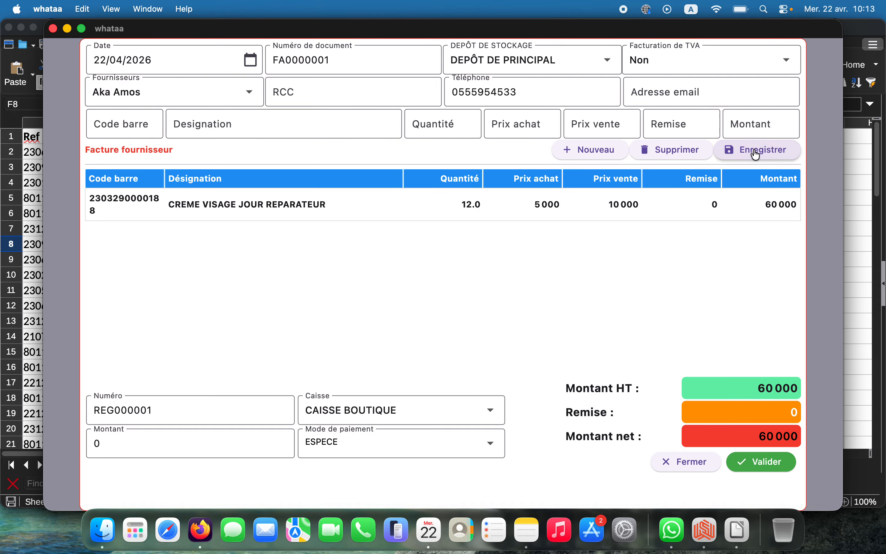
# - Add CREME LEVRES ROSE NEW to the invoice as another line with quantity 10
pyautogui.click(595, 155)
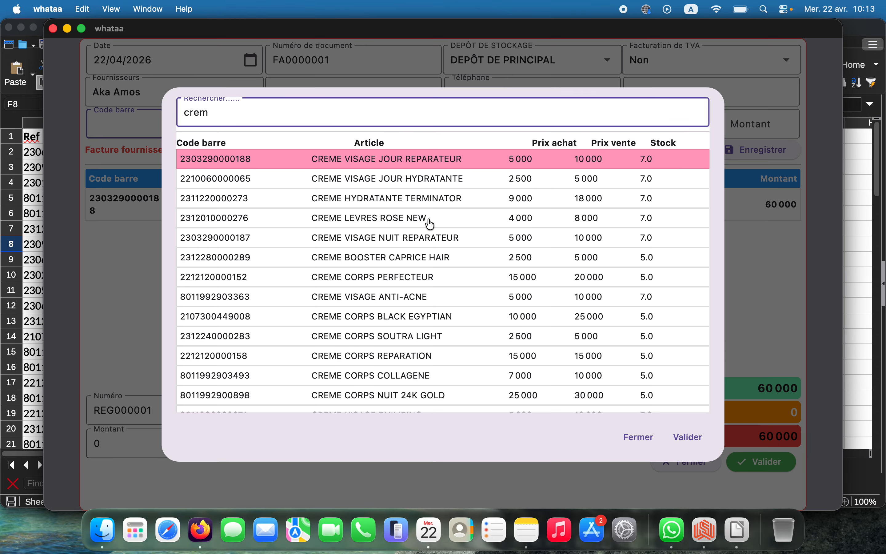
pyautogui.click(381, 220)
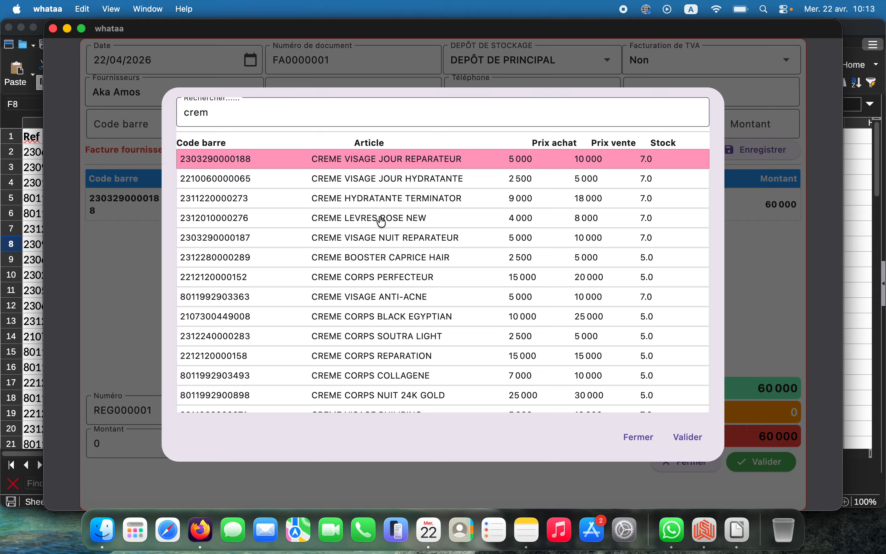
pyautogui.doubleClick(402, 221)
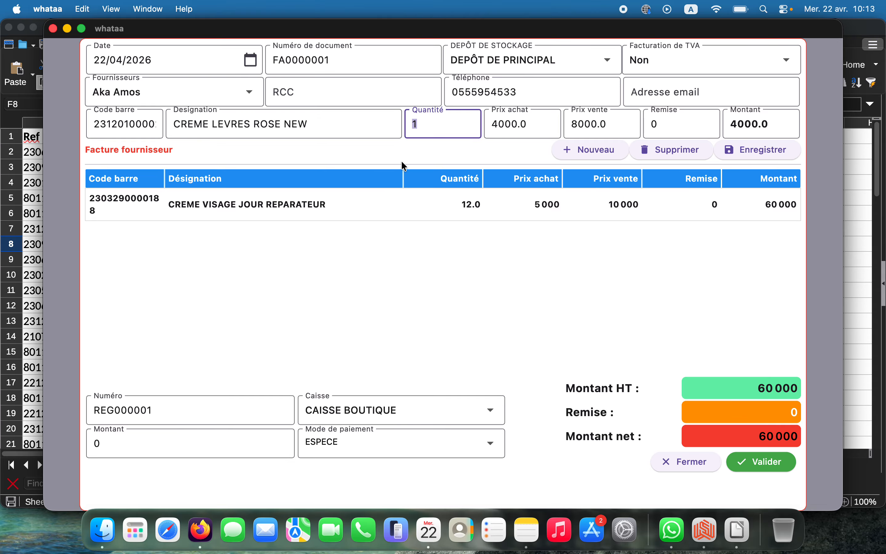
pyautogui.write('0')
pyautogui.click(758, 160)
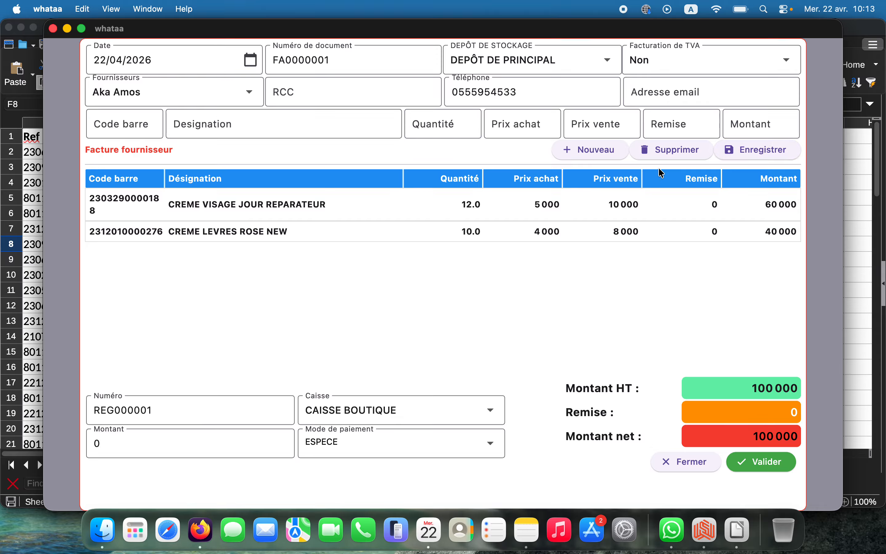
# - Clear the previous article search and try to look up "kit" in the article list
pyautogui.click(590, 150)
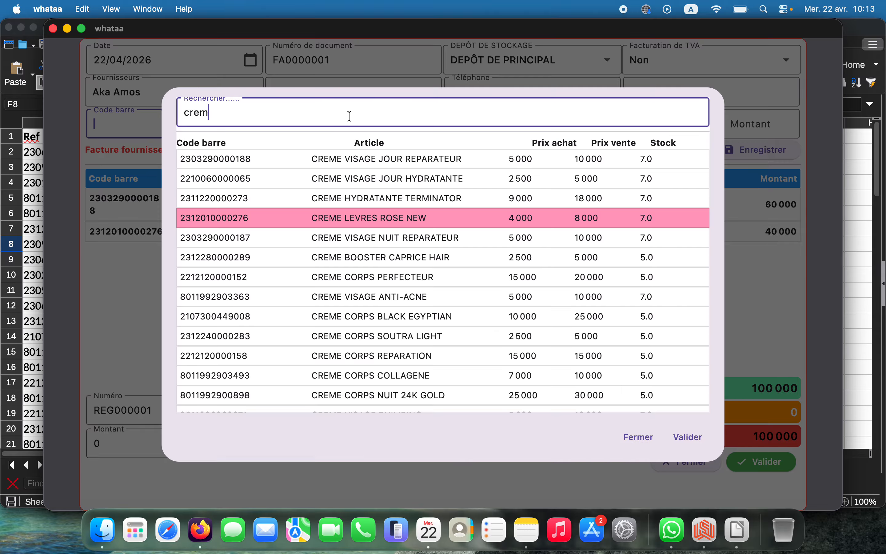
pyautogui.press('BackSpace')
pyautogui.press('BackSpace')
pyautogui.press('BackSpace')
pyautogui.press('BackSpace')
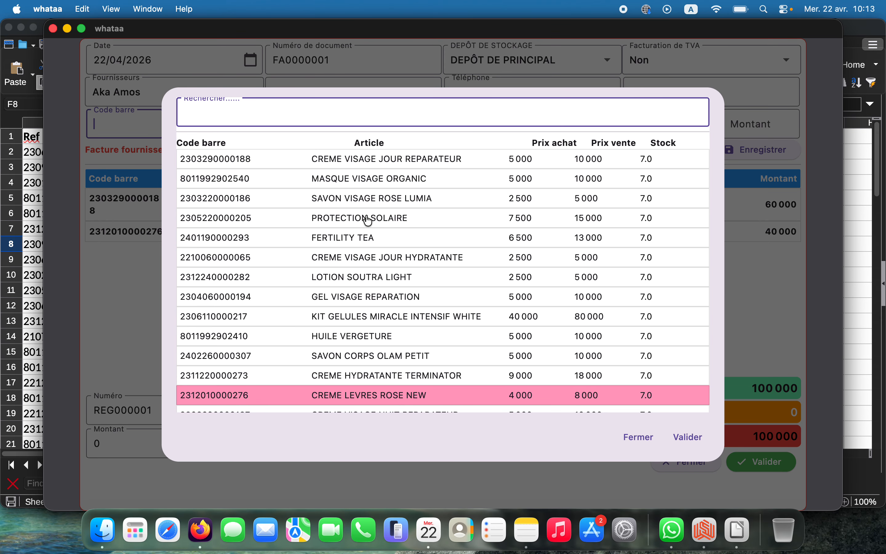
pyautogui.write('kit')
pyautogui.click(300, 108)
pyautogui.write('k')
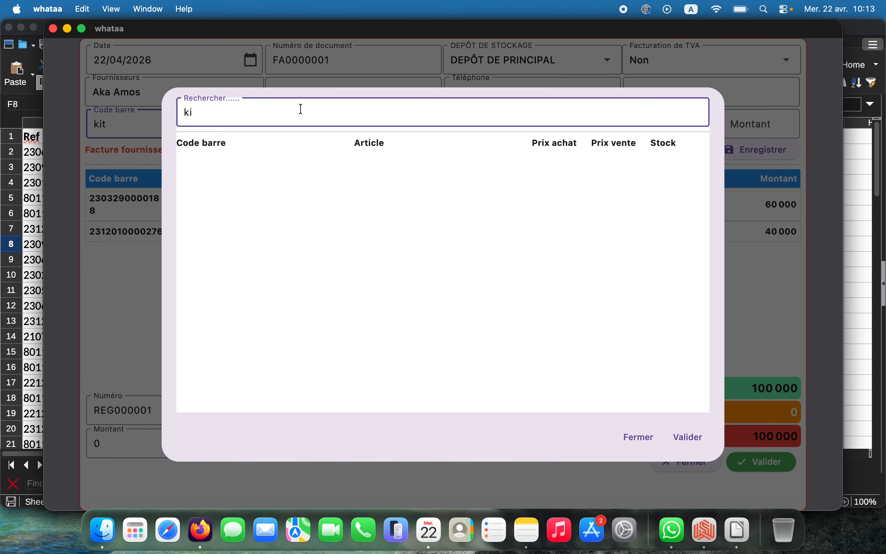
pyautogui.click(676, 444)
# - Retry the article search with "ki", then close the article list and clear the unfinished line entry
pyautogui.click(154, 130)
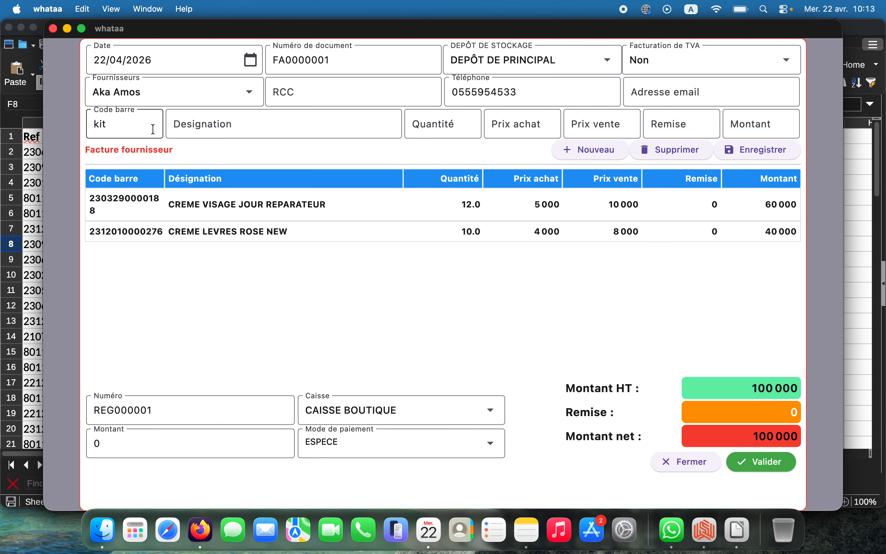
pyautogui.click(214, 127)
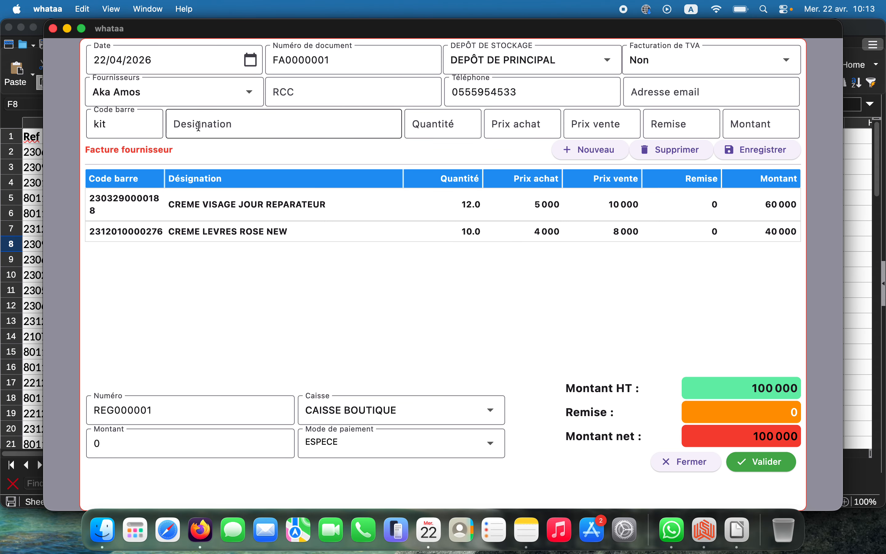
pyautogui.click(127, 124)
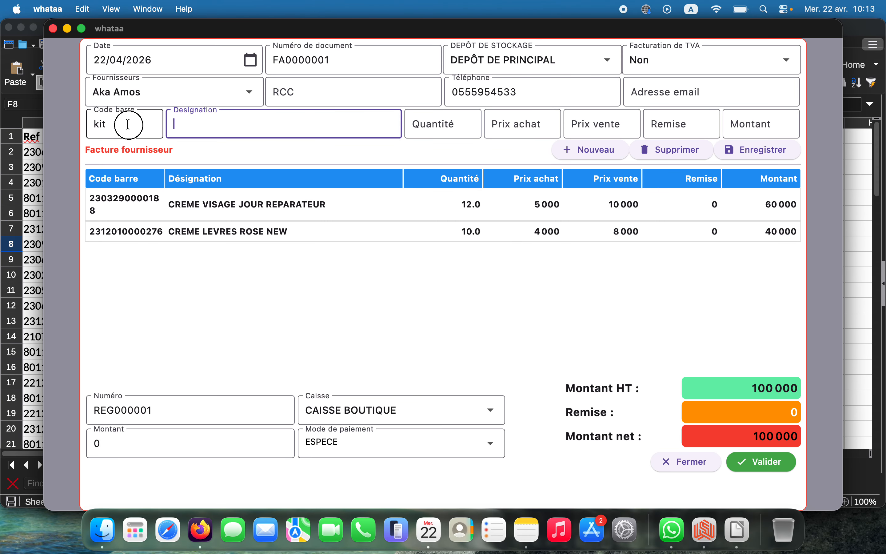
pyautogui.click(212, 127)
pyautogui.click(606, 148)
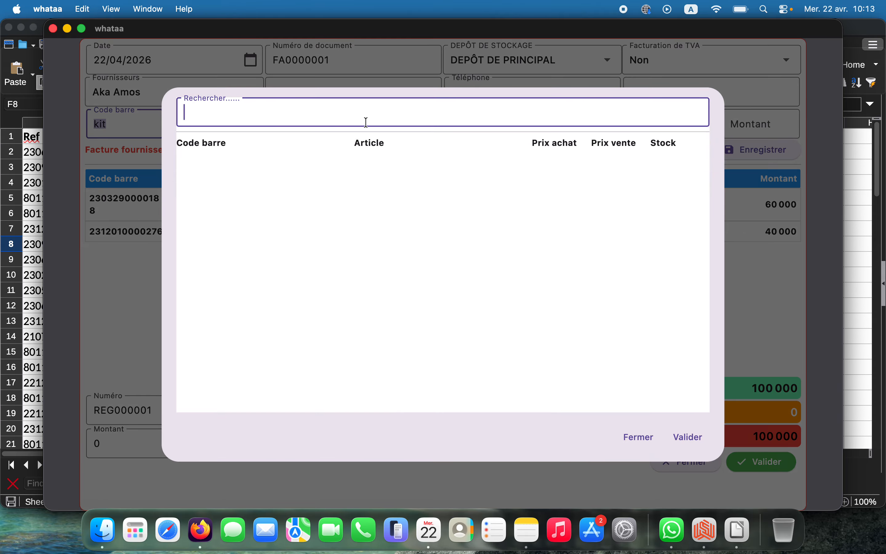
pyautogui.write('ki')
pyautogui.click(638, 437)
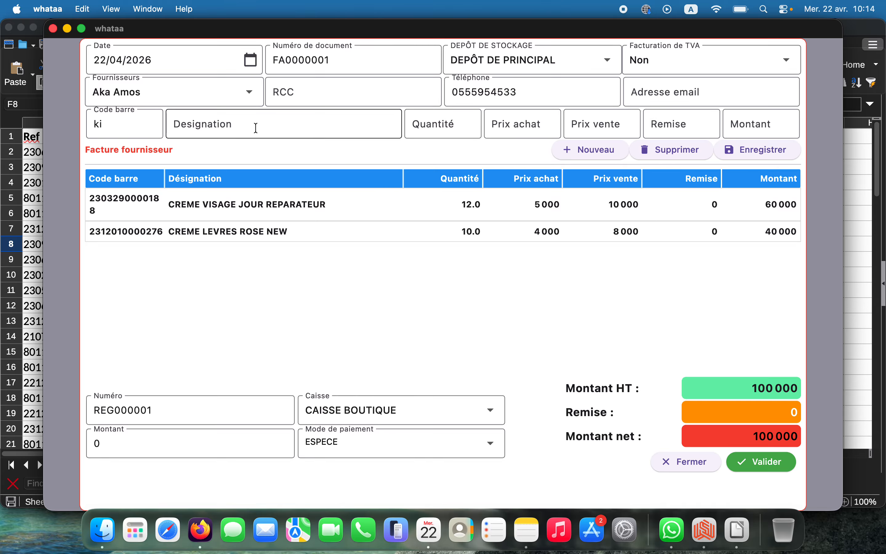
pyautogui.click(352, 123)
pyautogui.click(608, 160)
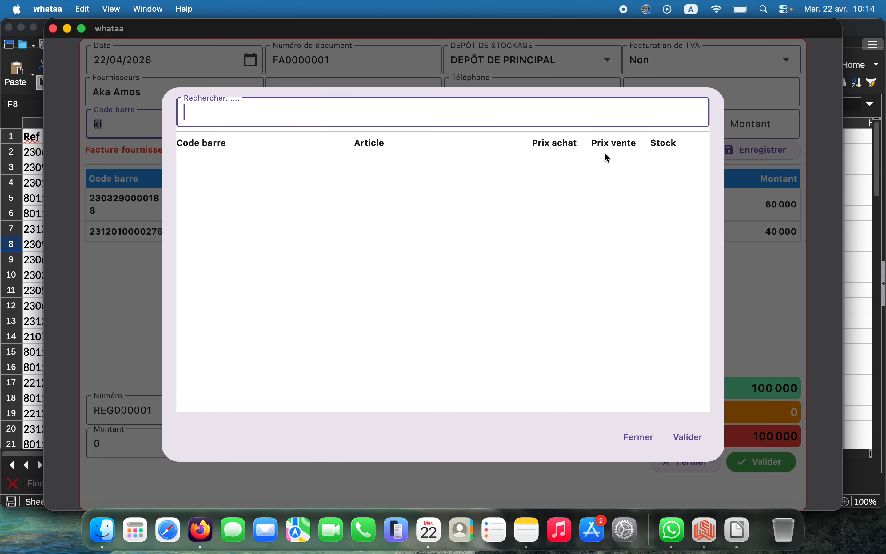
pyautogui.write('kkkkkk')
pyautogui.click(631, 445)
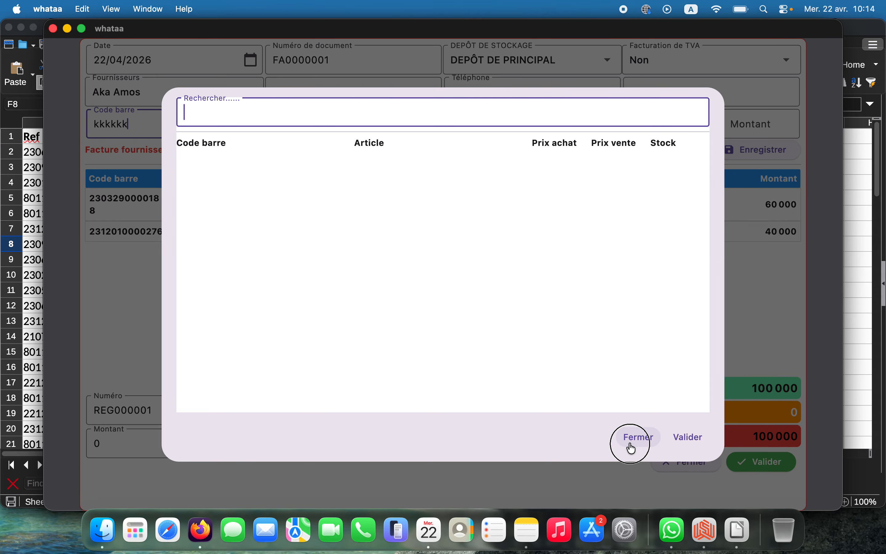
pyautogui.click(665, 154)
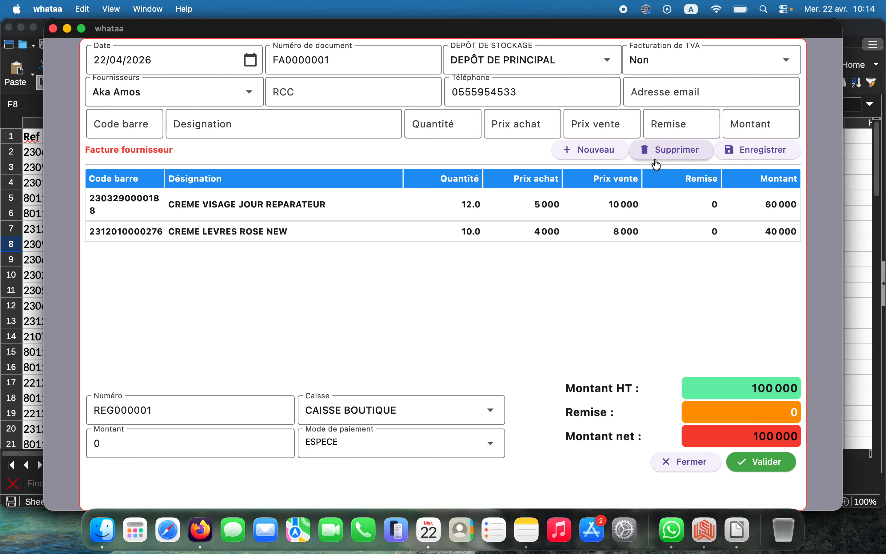
# - Search the articles for "ki" and add KIT GELULES MIRACLE INTENSIF WHITE to the invoice with quantity 2
pyautogui.click(604, 150)
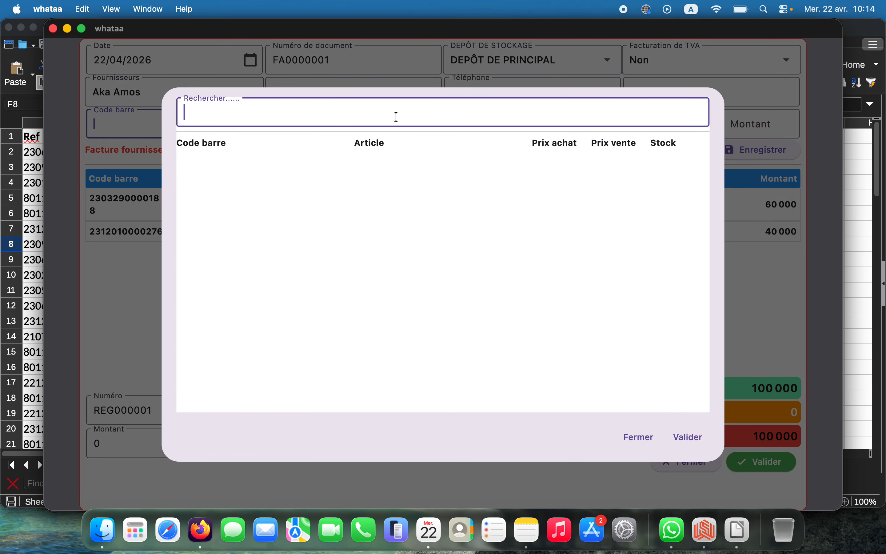
pyautogui.click(400, 151)
pyautogui.click(382, 123)
pyautogui.write('k')
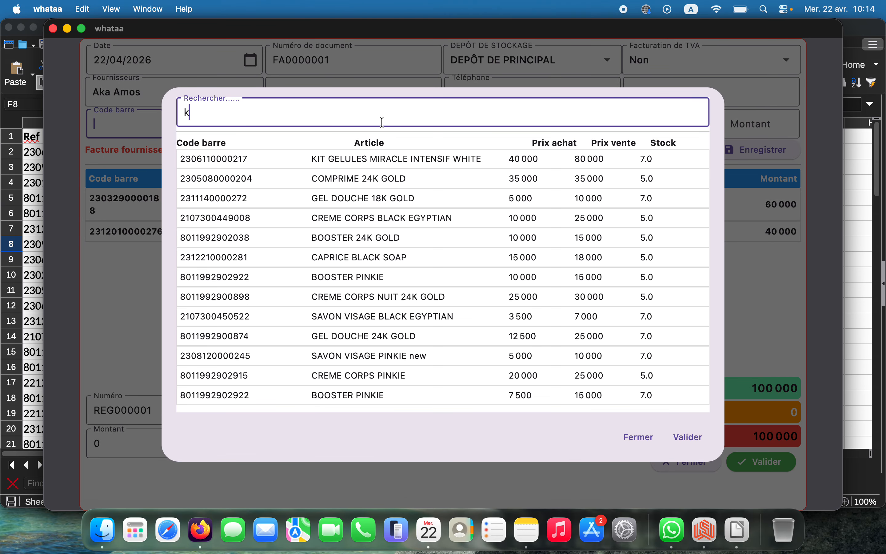
pyautogui.write('i')
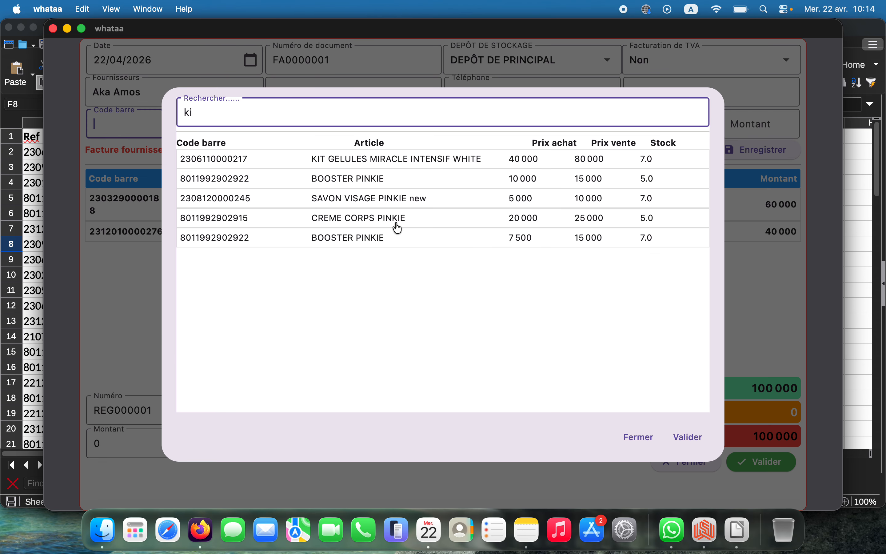
pyautogui.click(388, 169)
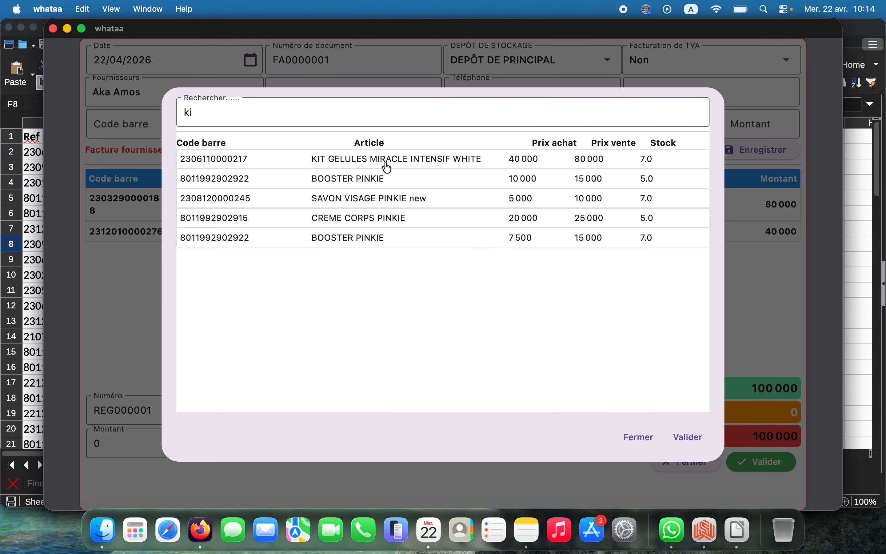
pyautogui.click(387, 168)
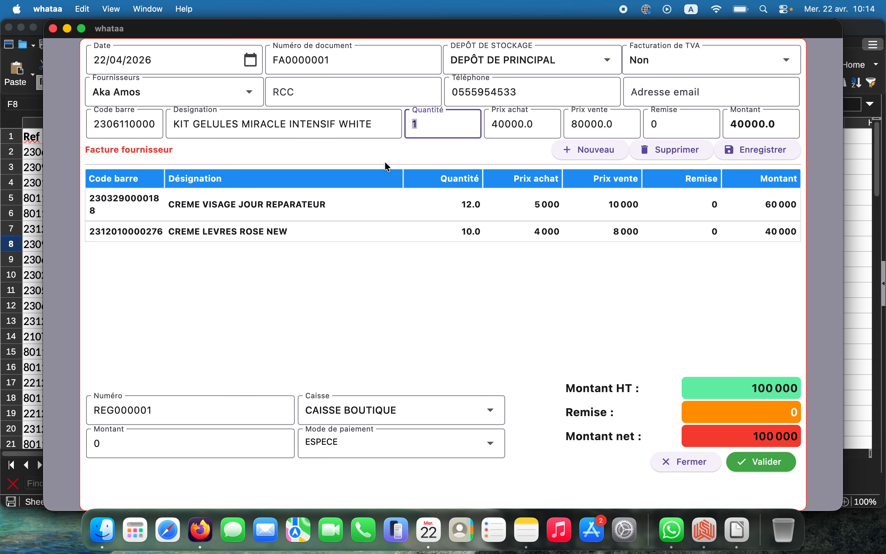
pyautogui.write('2')
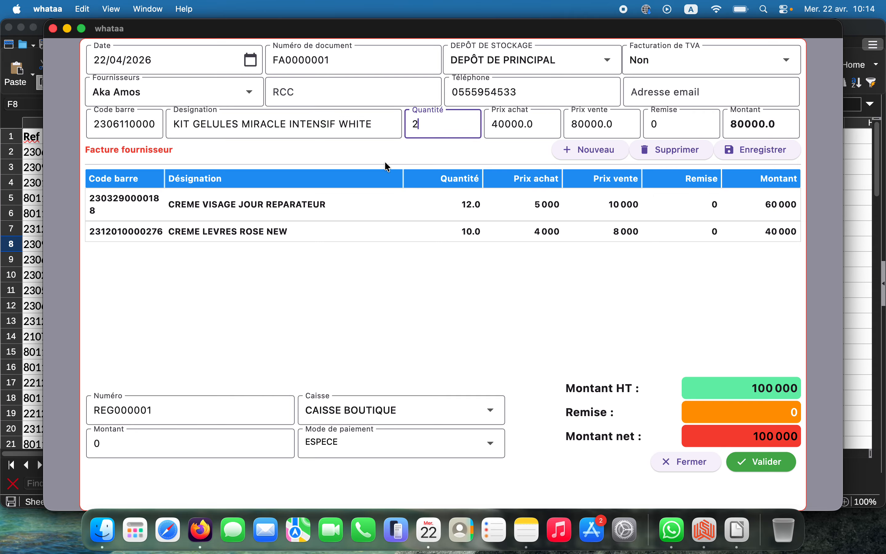
pyautogui.click(755, 156)
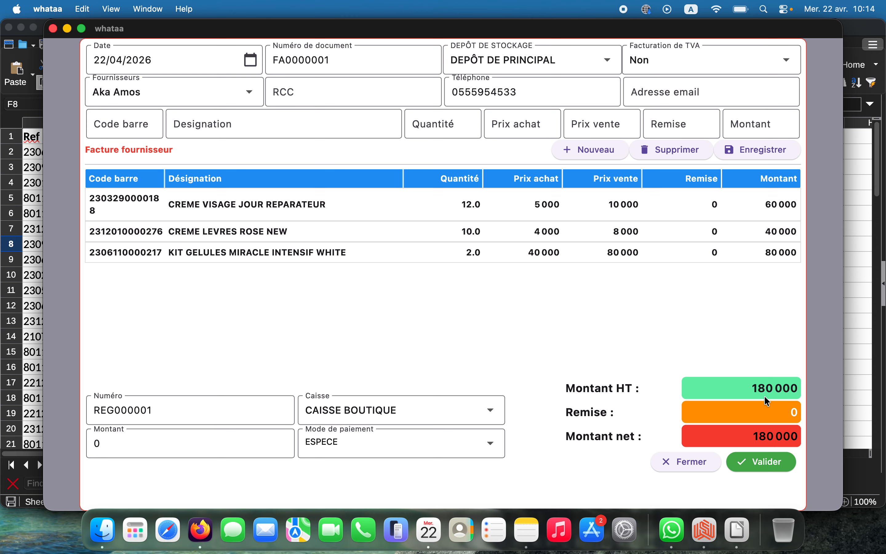
# - Set the payment amount to 100000 and validate the supplier invoice
pyautogui.moveTo(160, 446); pyautogui.dragTo(86, 442)
pyautogui.write('100000')
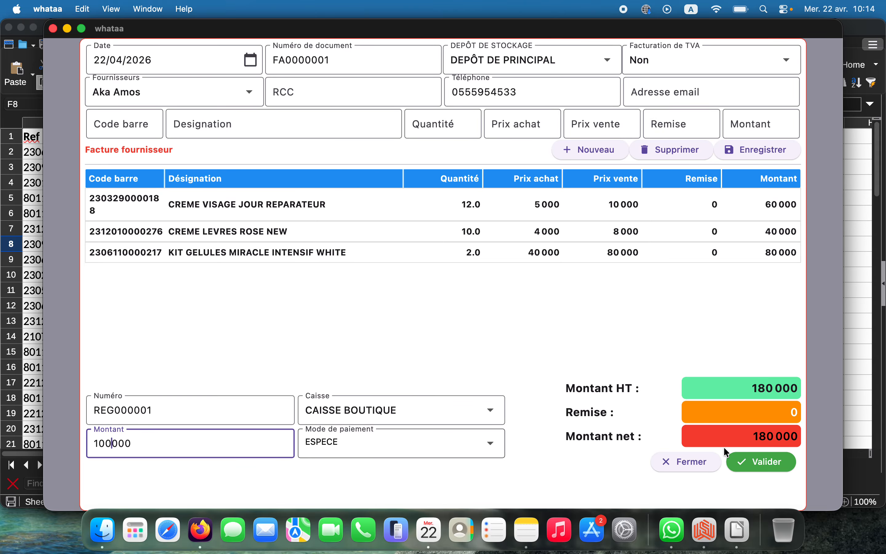
pyautogui.click(772, 470)
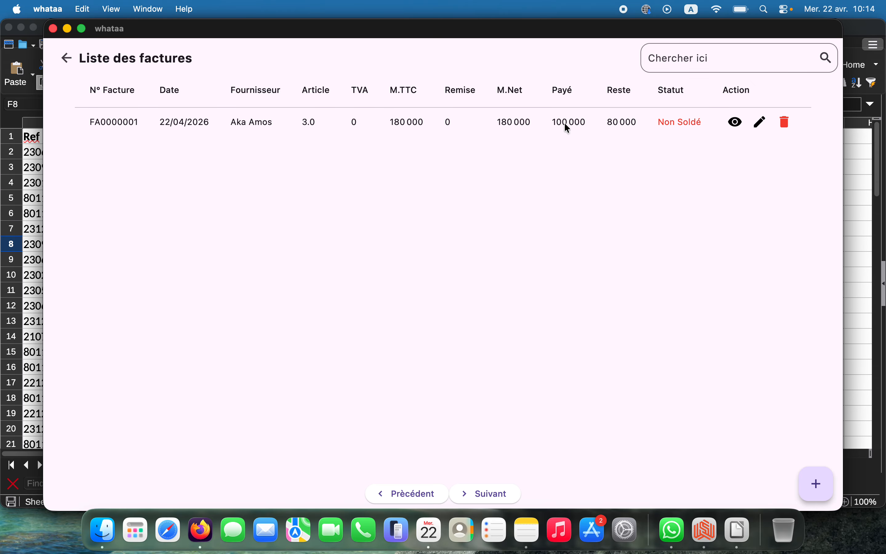
# - Open the printable view of the new supplier invoice from the invoice list
pyautogui.click(734, 124)
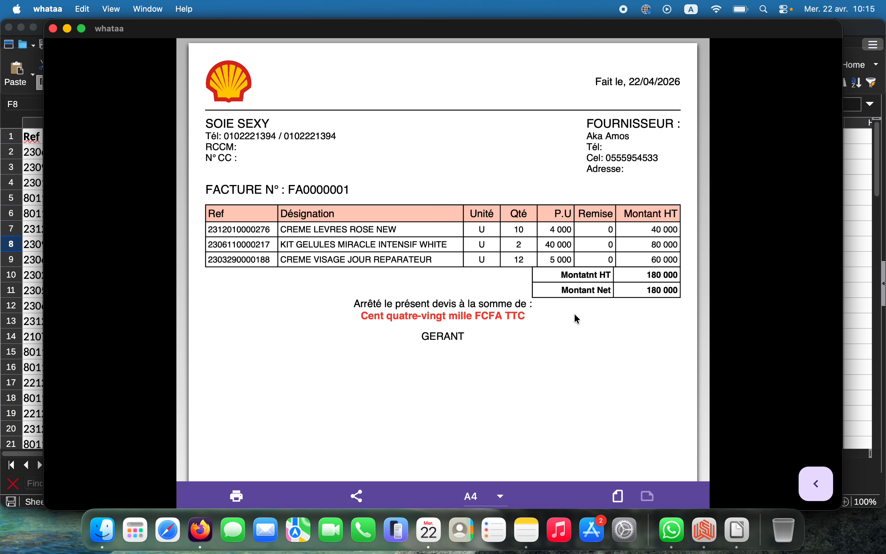
# - Close the invoice document, return to the dashboard and check the supplier's balance in the supplier list
pyautogui.click(815, 488)
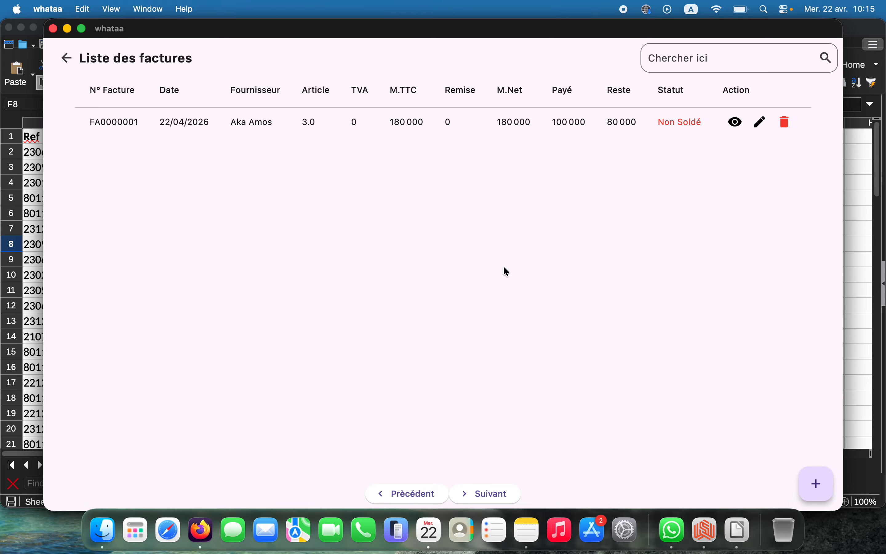
pyautogui.click(63, 59)
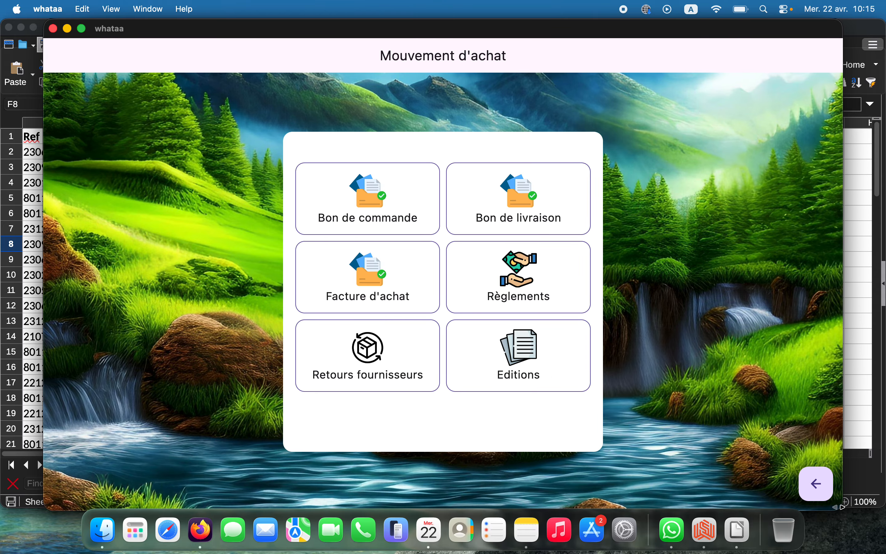
pyautogui.click(816, 485)
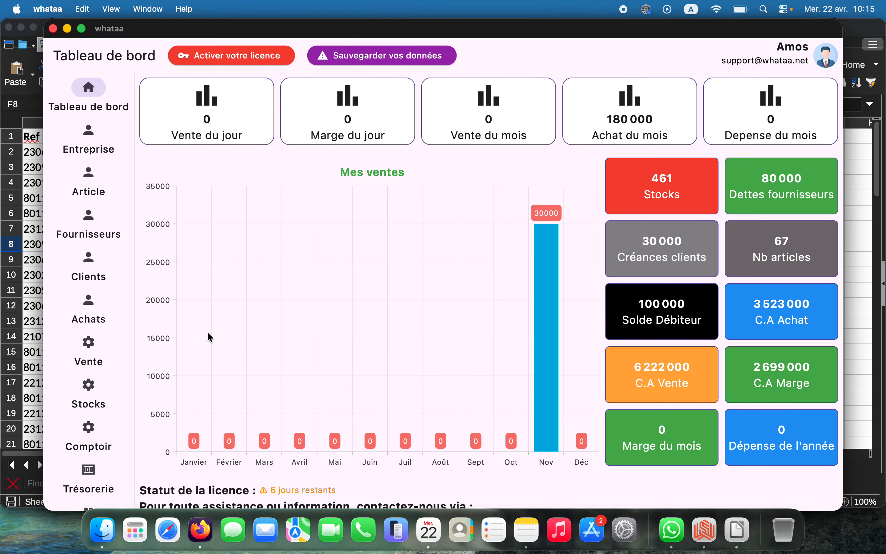
pyautogui.click(97, 229)
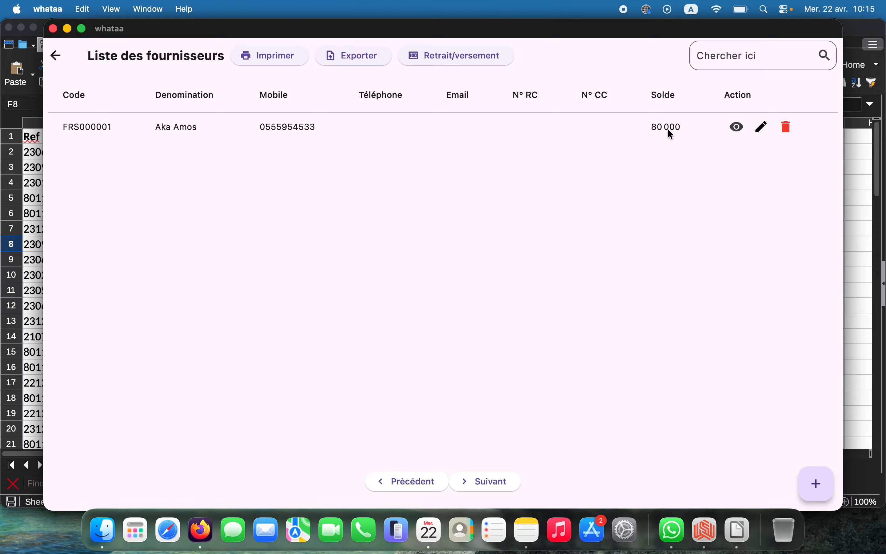
# - Compare the supplier debt figure on the dashboard with the balance in the supplier list
pyautogui.click(56, 56)
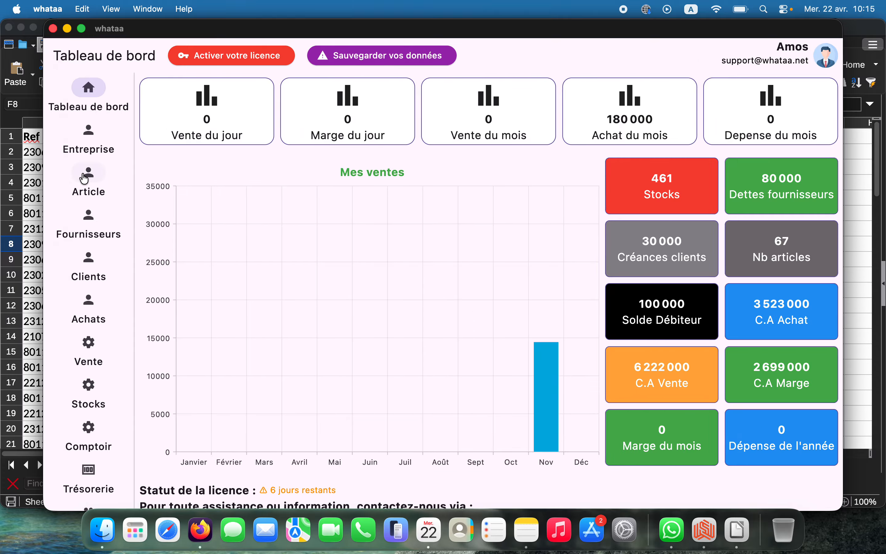
pyautogui.click(102, 226)
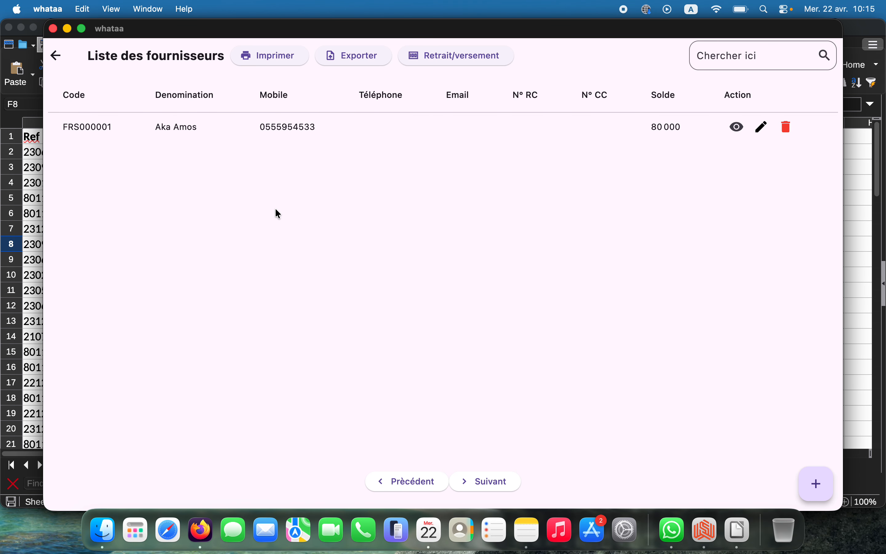
pyautogui.click(56, 56)
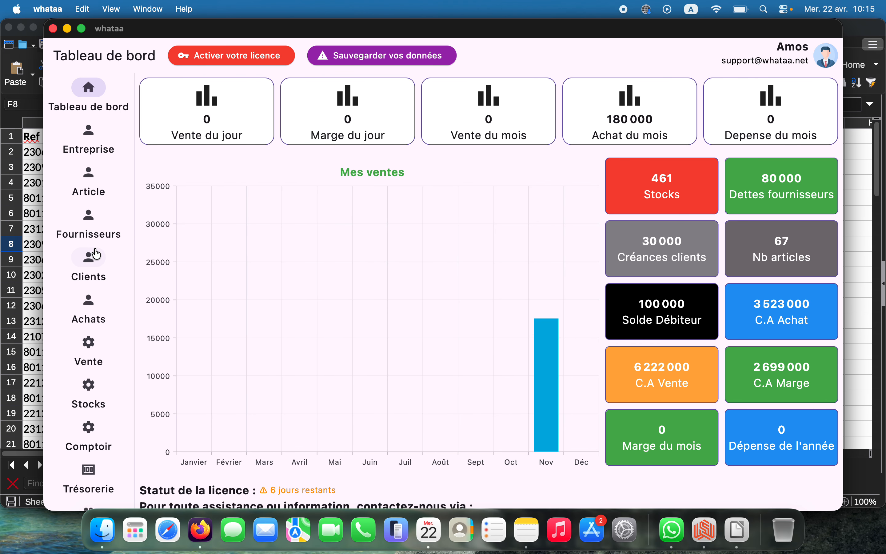
pyautogui.click(89, 227)
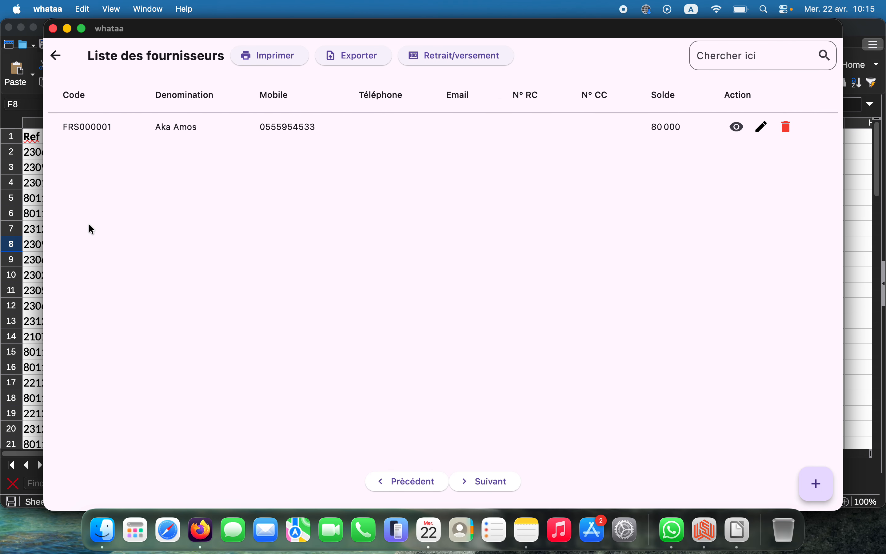
# - Start a new supplier withdrawal/deposit entry with movement type Versement and select the invoice's supplier
pyautogui.click(450, 62)
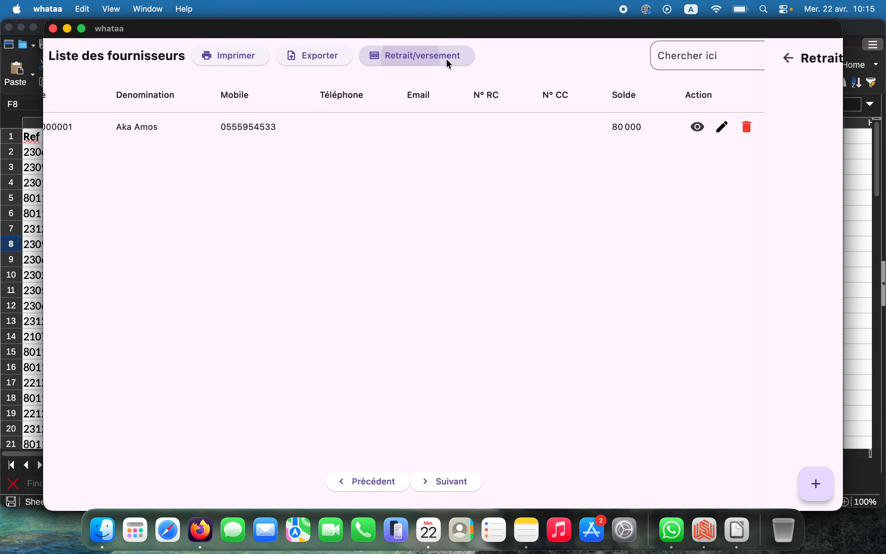
pyautogui.click(818, 485)
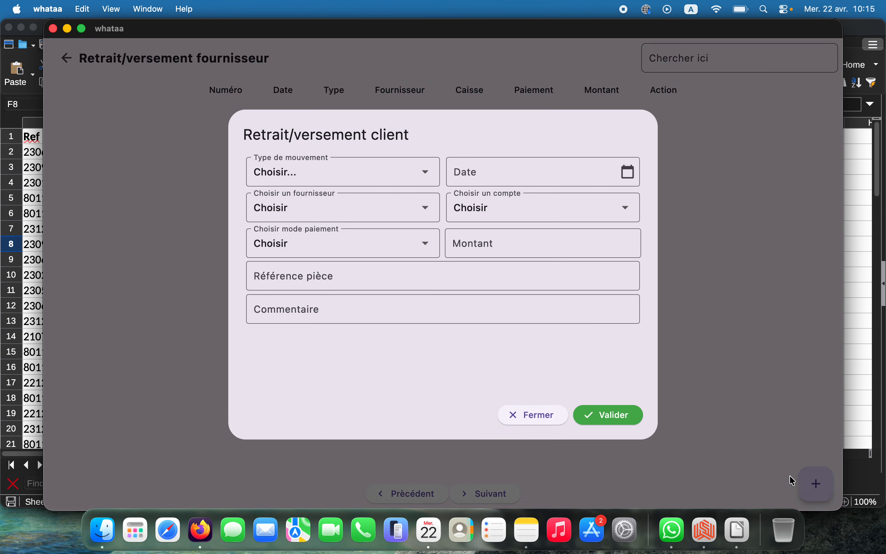
pyautogui.click(382, 172)
pyautogui.click(345, 217)
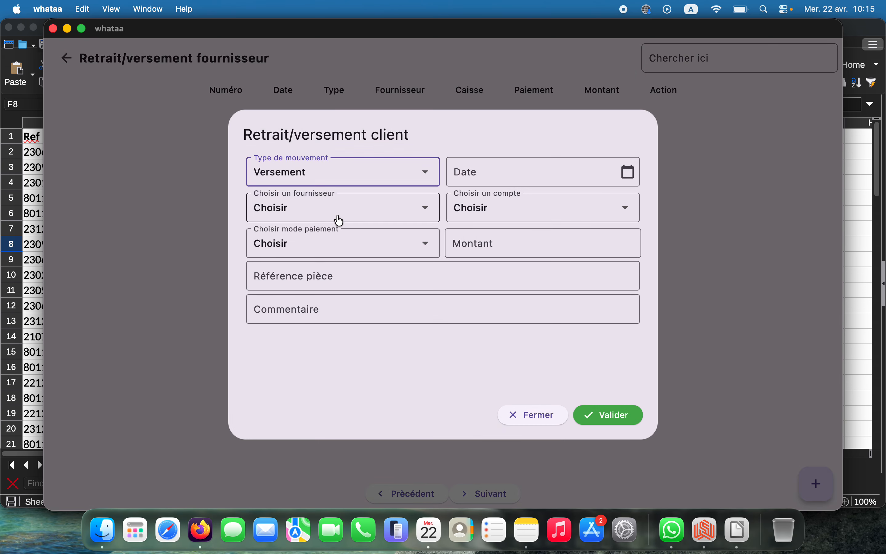
pyautogui.click(335, 223)
pyautogui.click(330, 246)
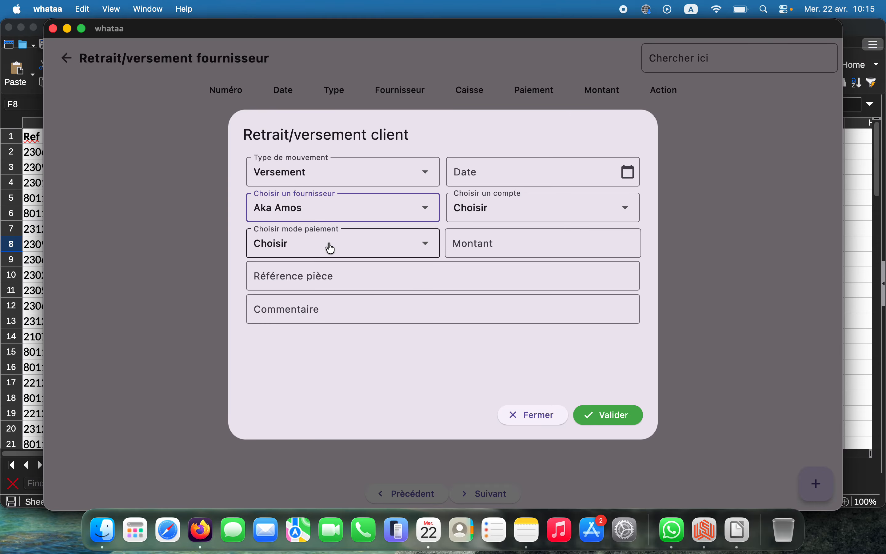
# - Set the payment mode to ESPECE, the account to CAISSE BOUTIQUE and the date to 22/04/2026
pyautogui.click(332, 246)
pyautogui.click(331, 277)
pyautogui.click(524, 219)
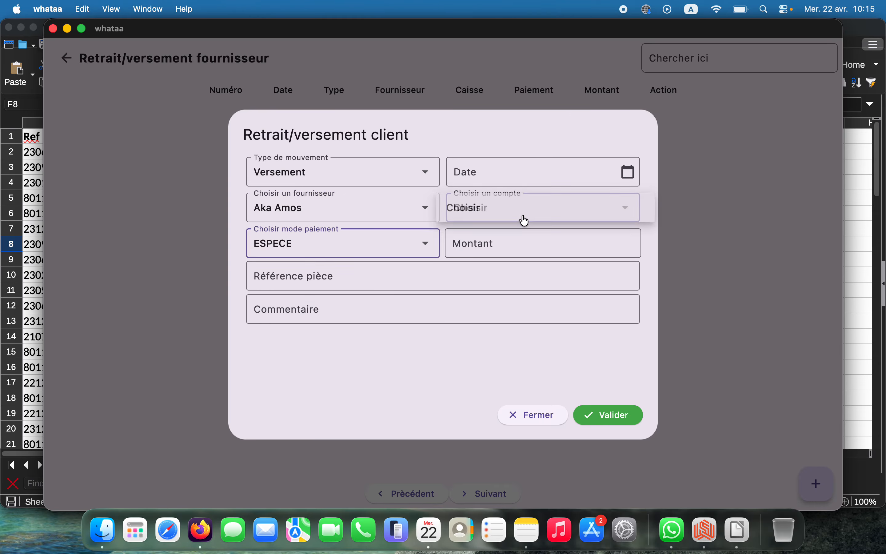
pyautogui.click(503, 239)
pyautogui.click(627, 173)
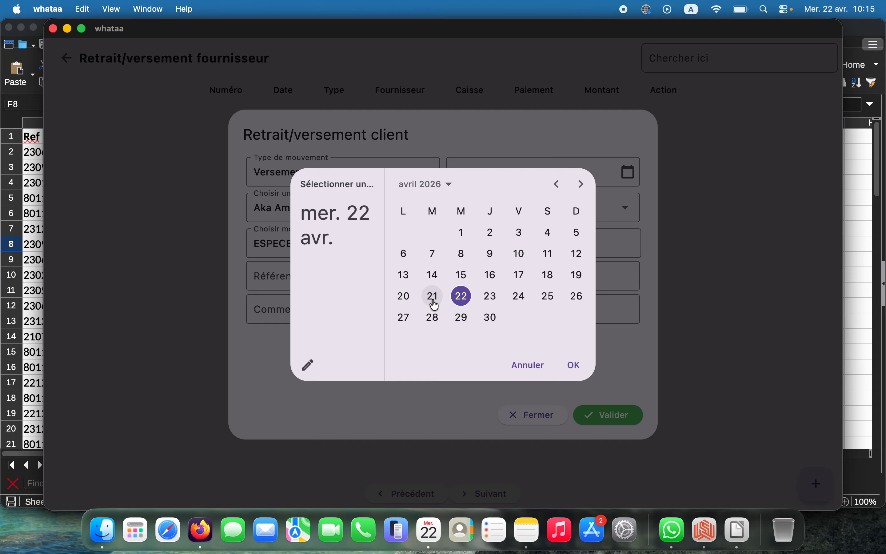
pyautogui.click(576, 364)
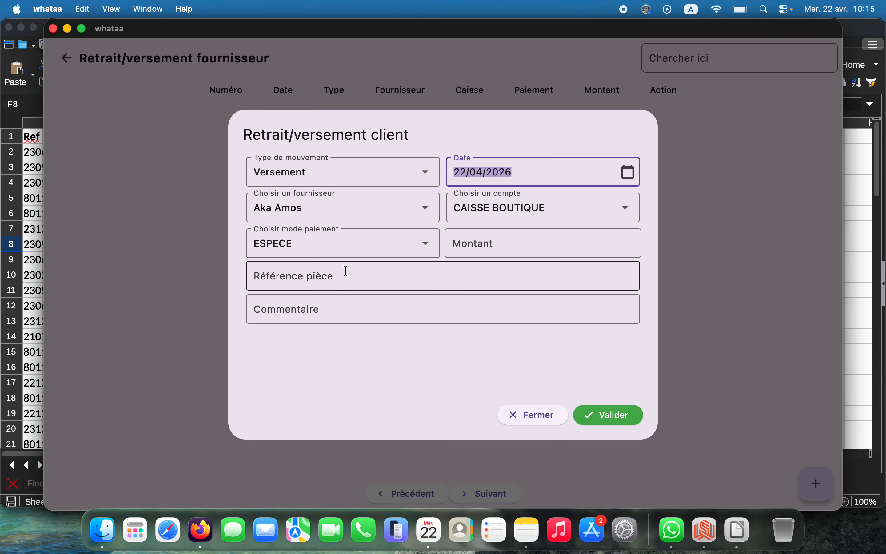
# - Set the payment amount to 80000, leave the reference and comment empty, and validate the supplier payment
pyautogui.click(485, 245)
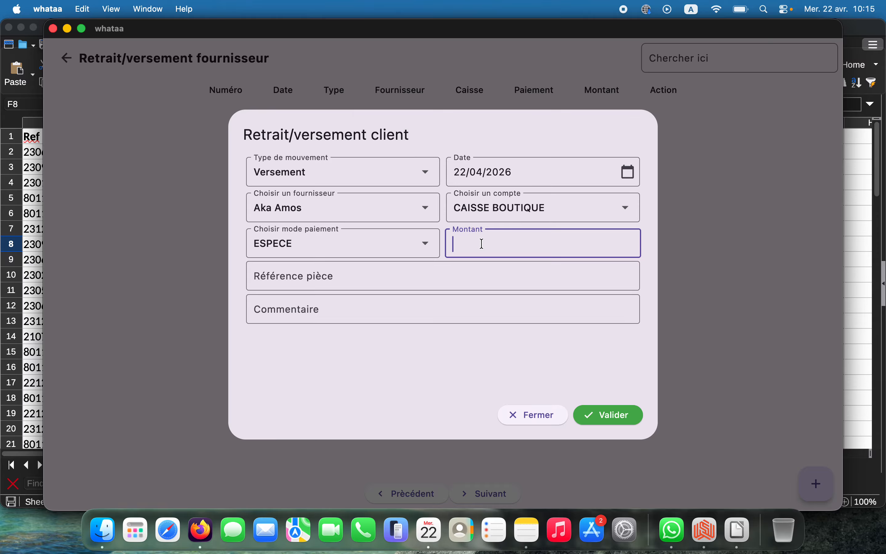
pyautogui.write('0000')
pyautogui.click(372, 282)
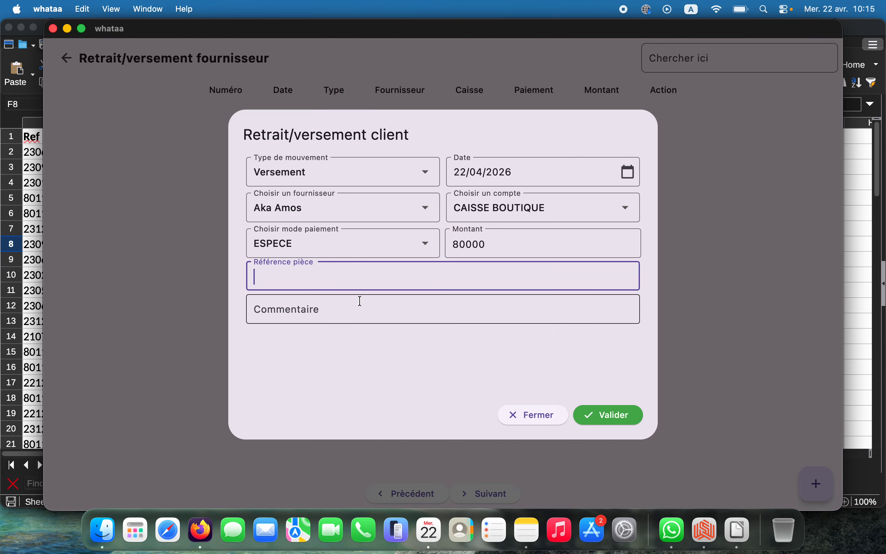
pyautogui.click(360, 311)
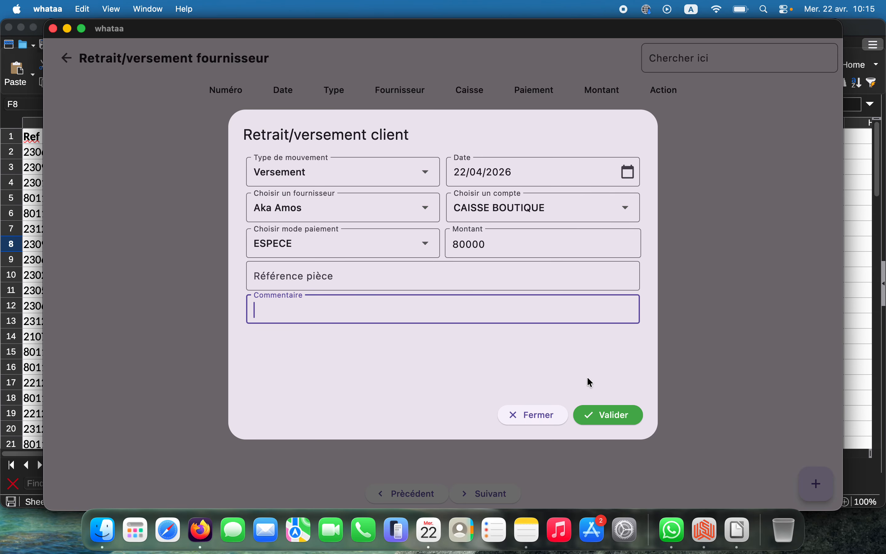
pyautogui.click(439, 277)
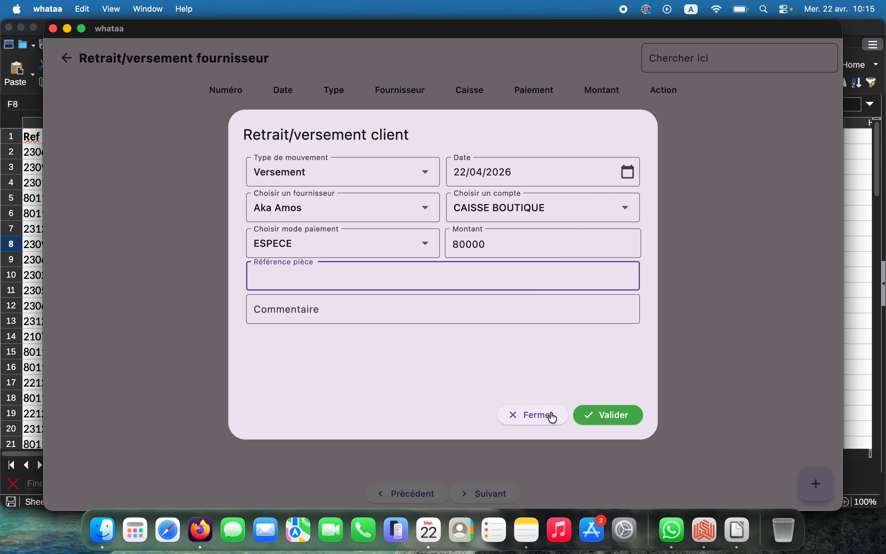
pyautogui.click(606, 417)
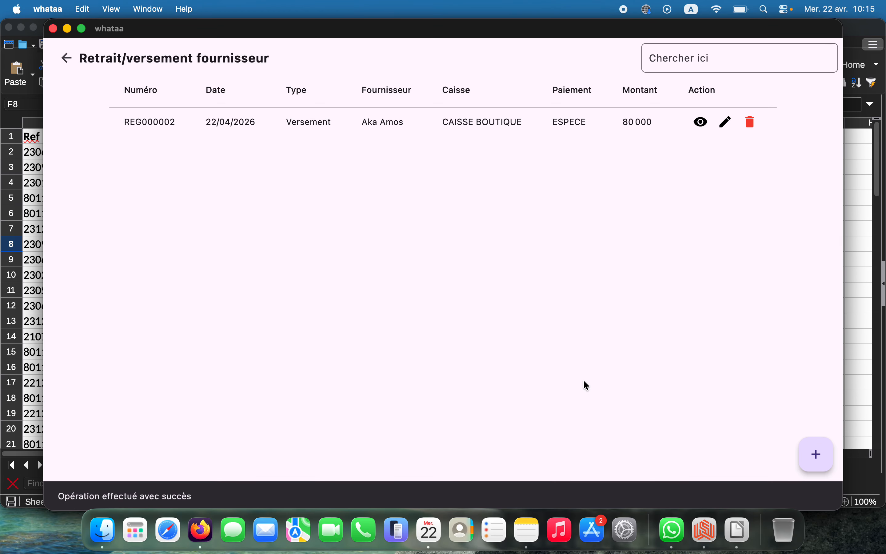
# - Return to the supplier list and examine the supplier's balance and movement history in the detail view
pyautogui.click(65, 58)
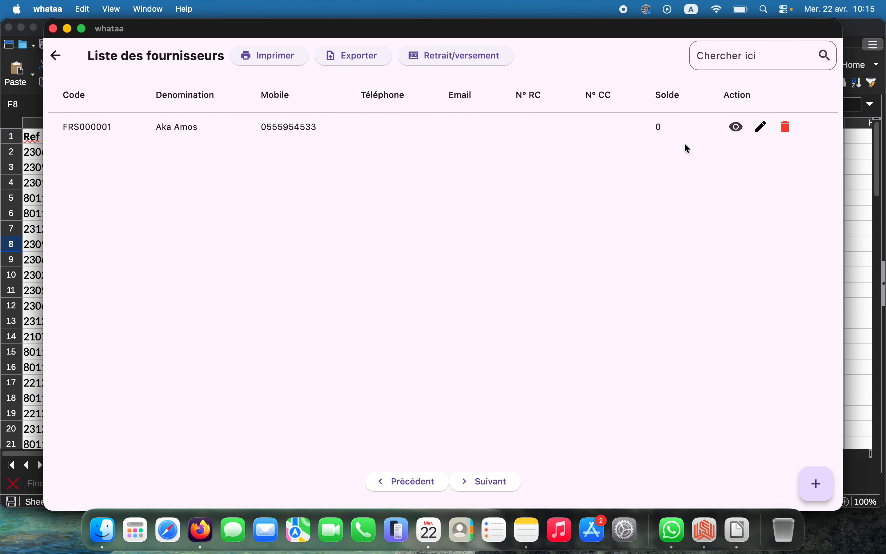
pyautogui.click(735, 126)
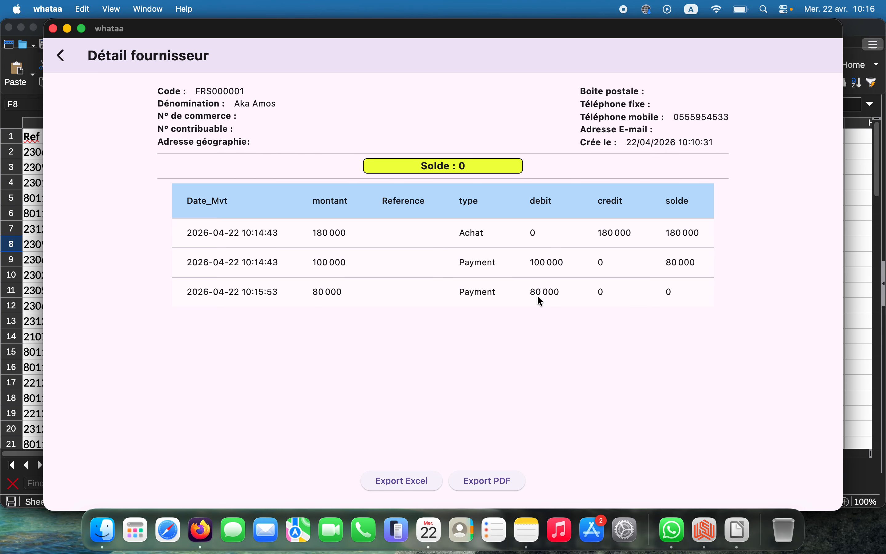
pyautogui.click(65, 62)
# - Go back to the dashboard and review the supplier debt and balance figures
pyautogui.click(65, 61)
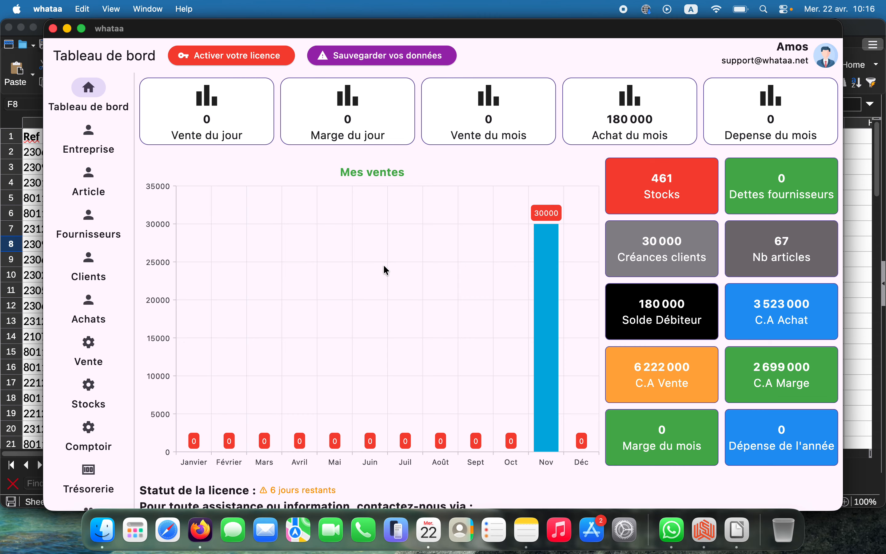
pyautogui.scroll(-5, 385, 269)
pyautogui.scroll(5, 387, 271)
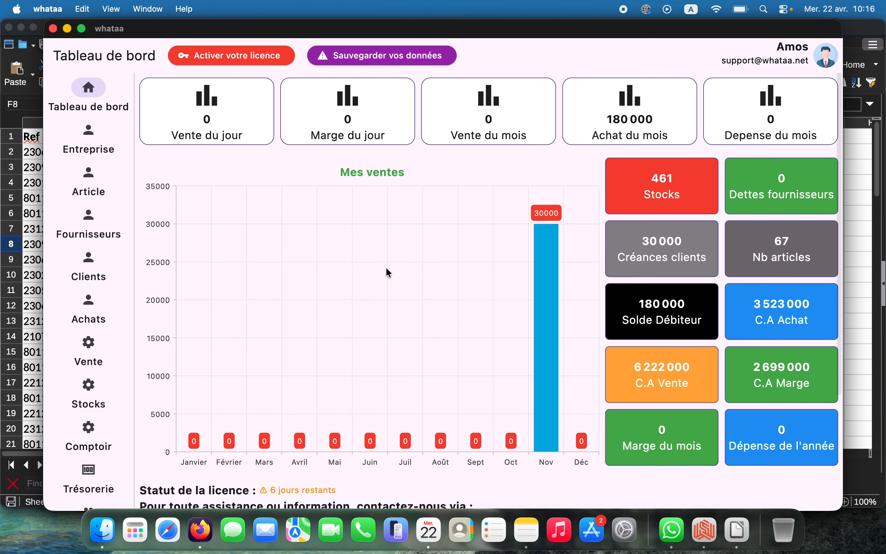